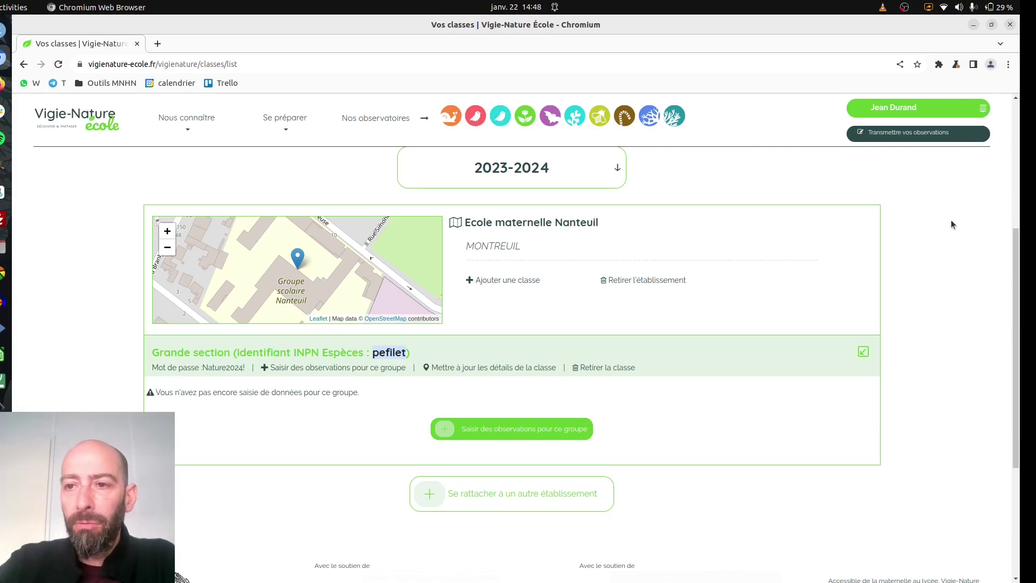
- Open the account's observation zones page and start creating a new observation zone
left_click(982, 110)
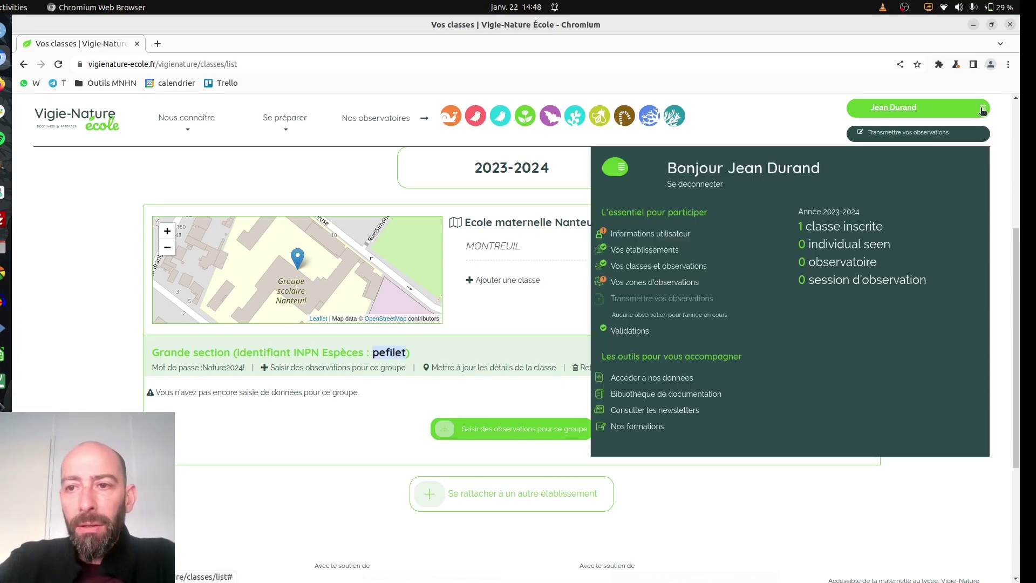
left_click(647, 282)
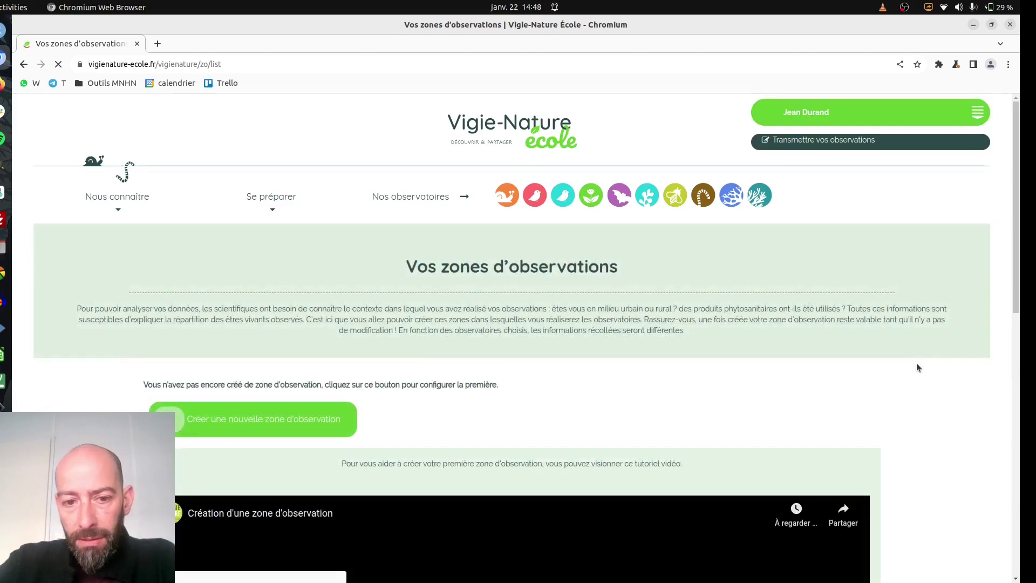
scroll(916, 363, "down", 3)
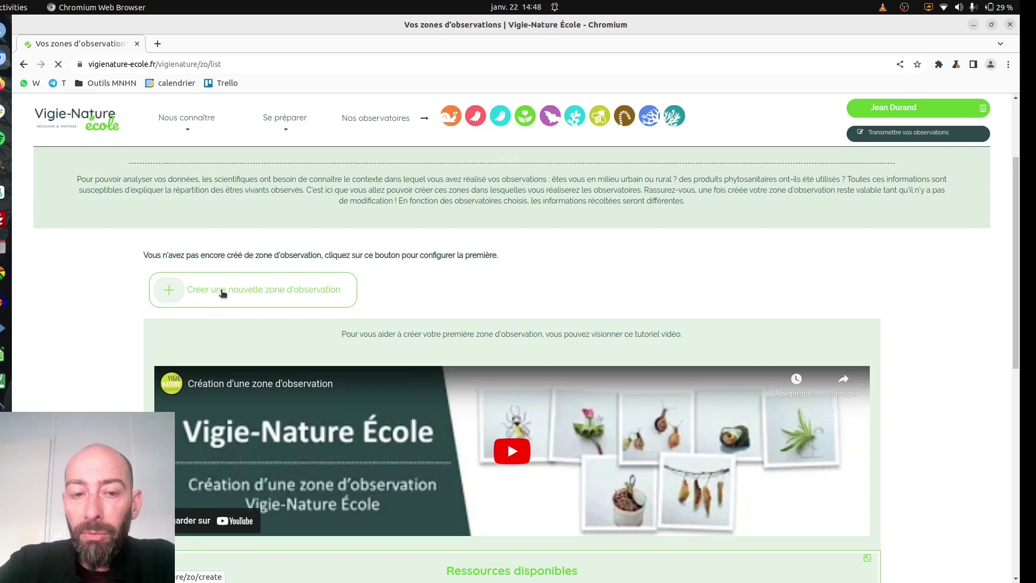
left_click(223, 293)
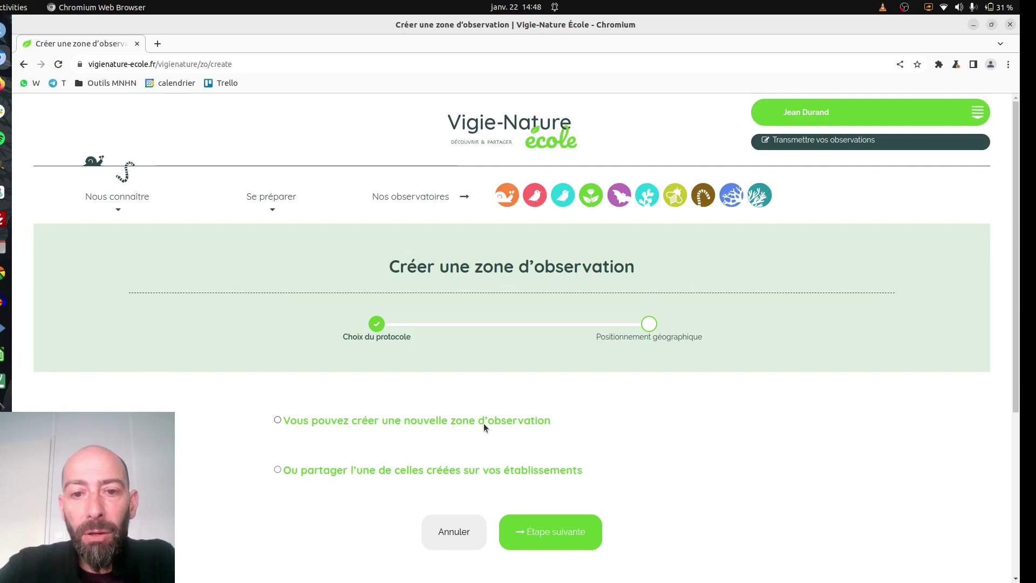
- Choose to create a new observation zone for the Oiseaux des jardins protocol and continue to its geographic positioning
left_click(302, 422)
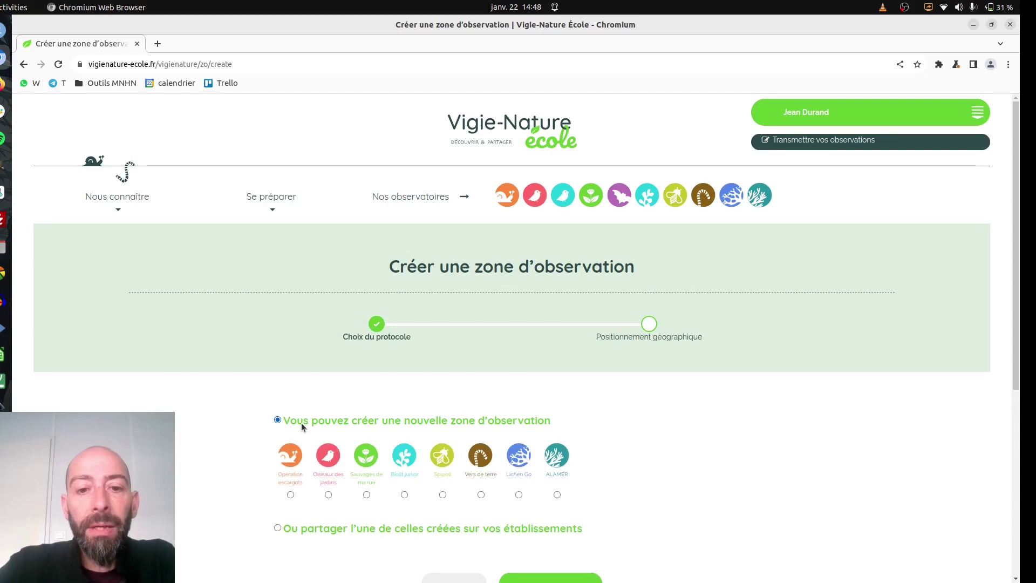
left_click(342, 529)
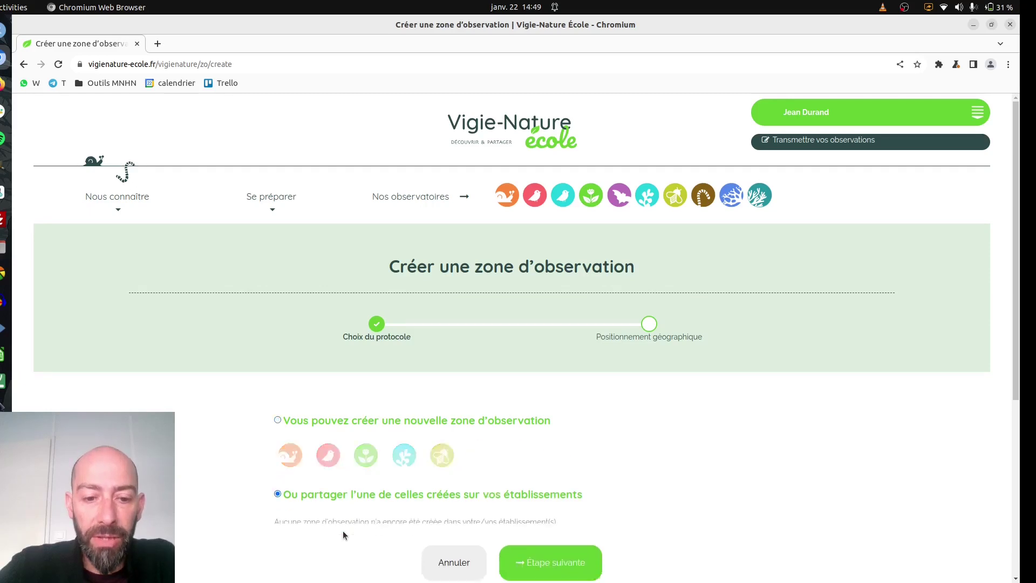
left_click(332, 419)
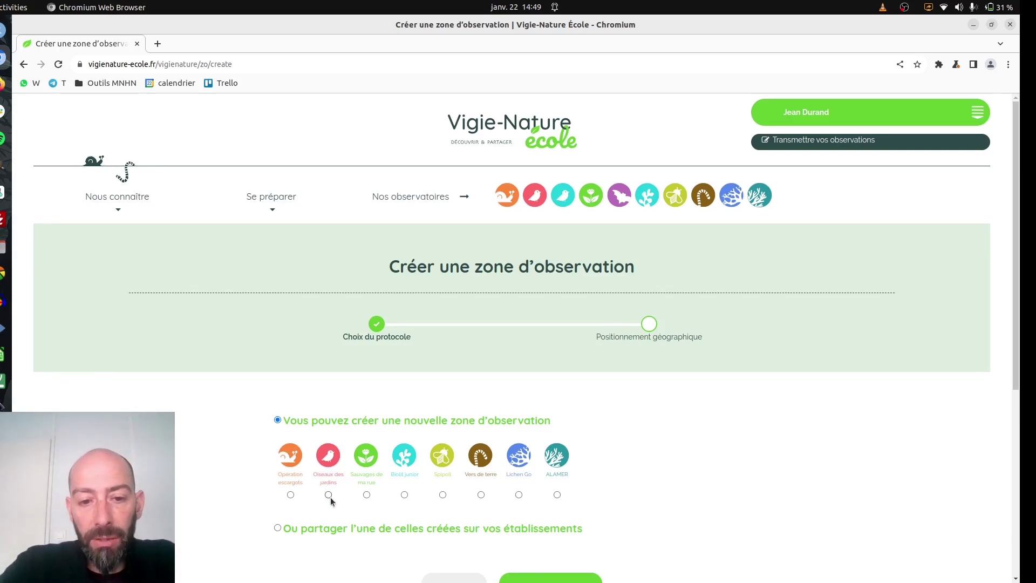
left_click(330, 478)
scroll(696, 467, "down", 3)
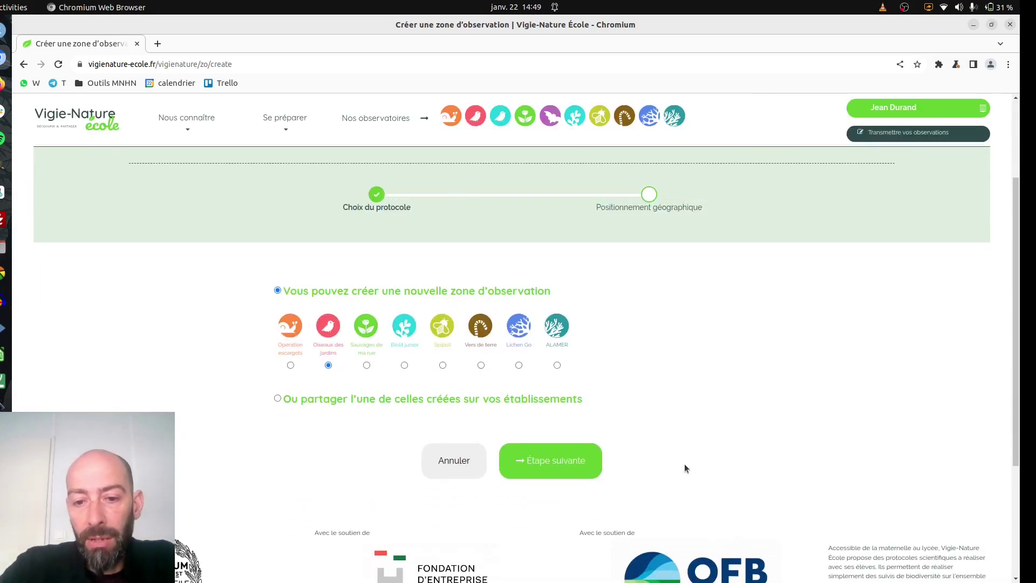
left_click(554, 462)
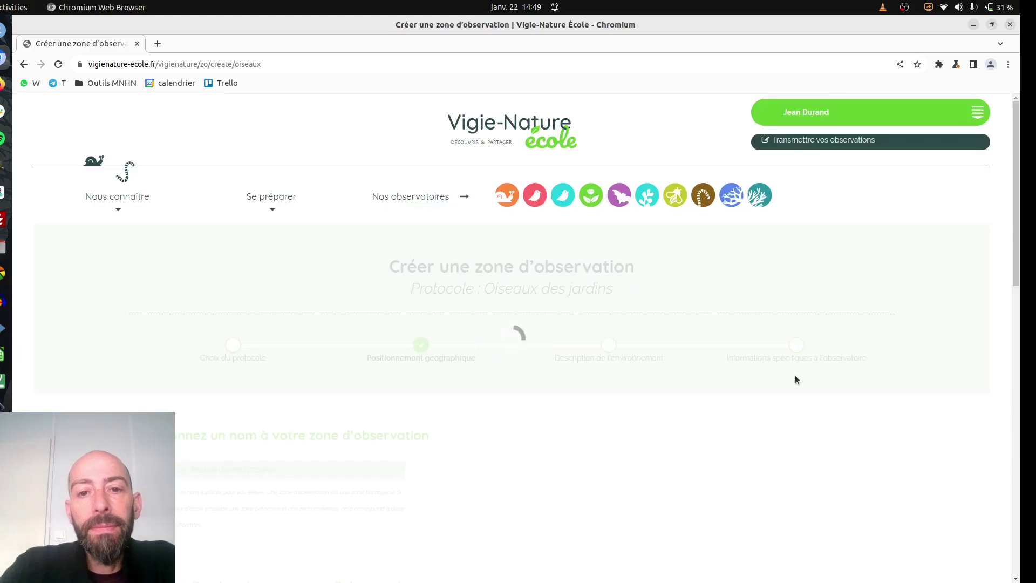
- Name the observation zone "Cour de récréation"
scroll(335, 373, "down", 3)
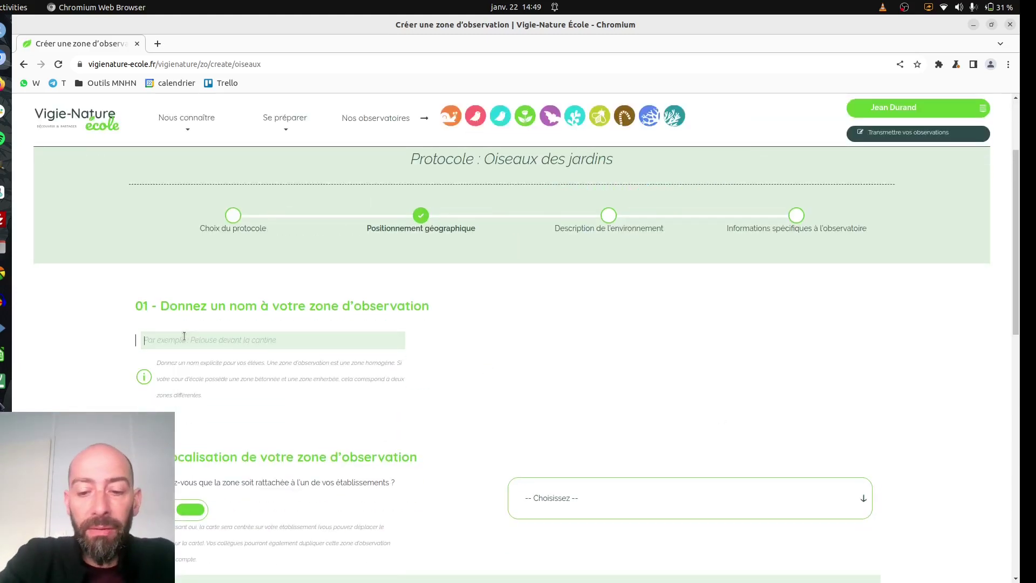
type("Cou")
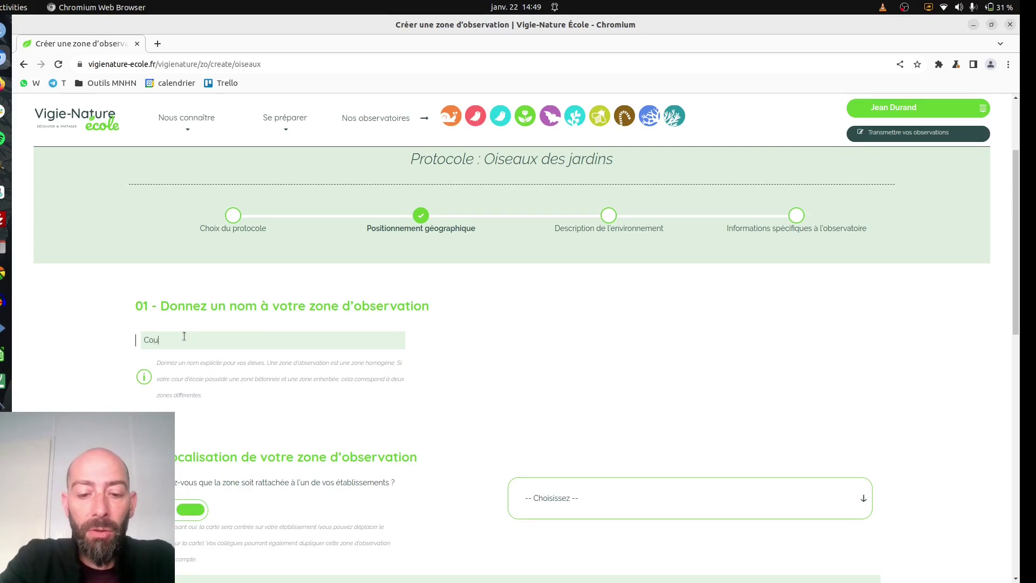
type("r de récréation")
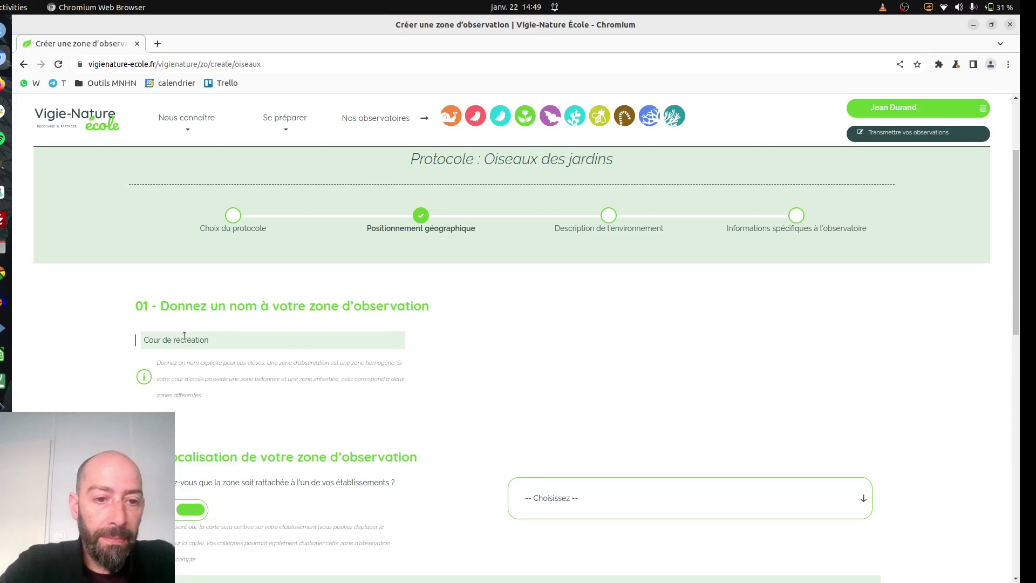
- Attach the observation zone to Ecole maternelle Nanteuil and submit the geographic positioning stage
scroll(426, 344, "down", 2)
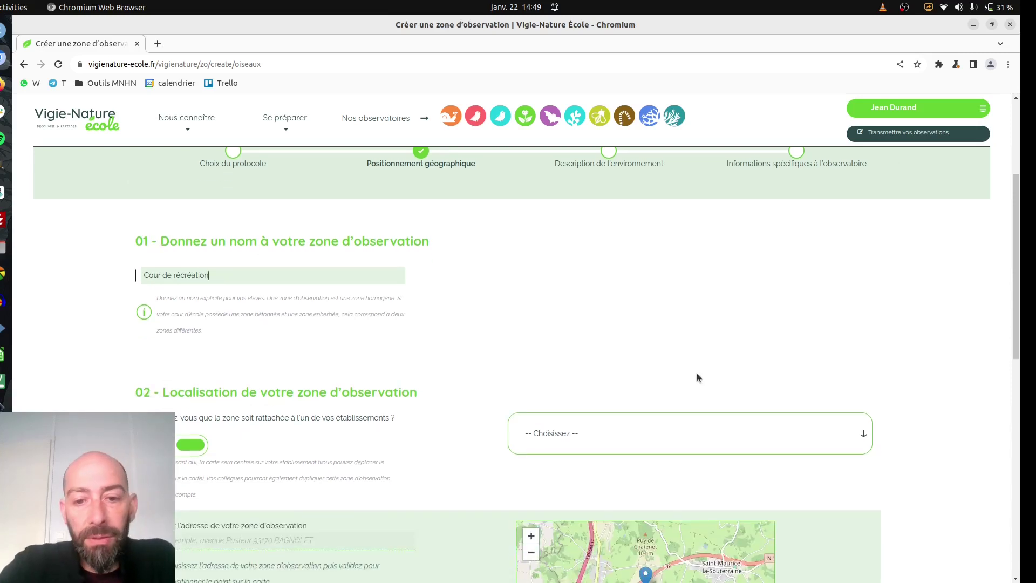
scroll(697, 375, "down", 3)
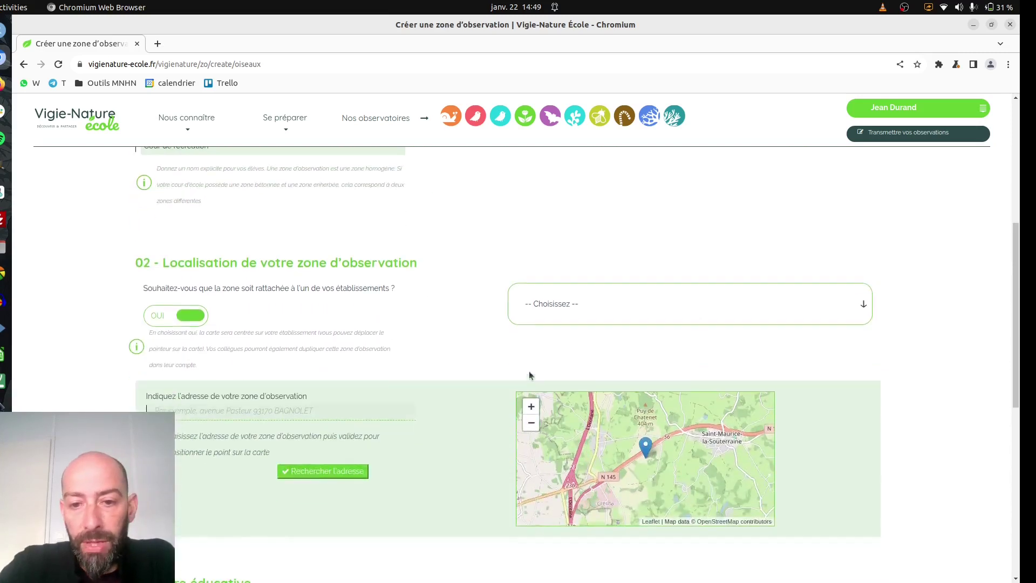
left_click(580, 301)
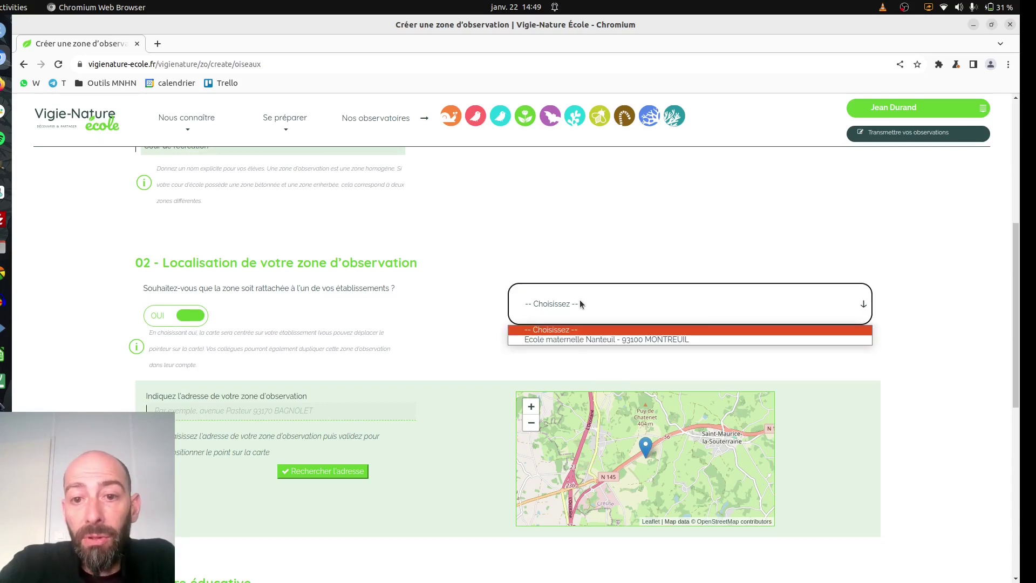
left_click(631, 339)
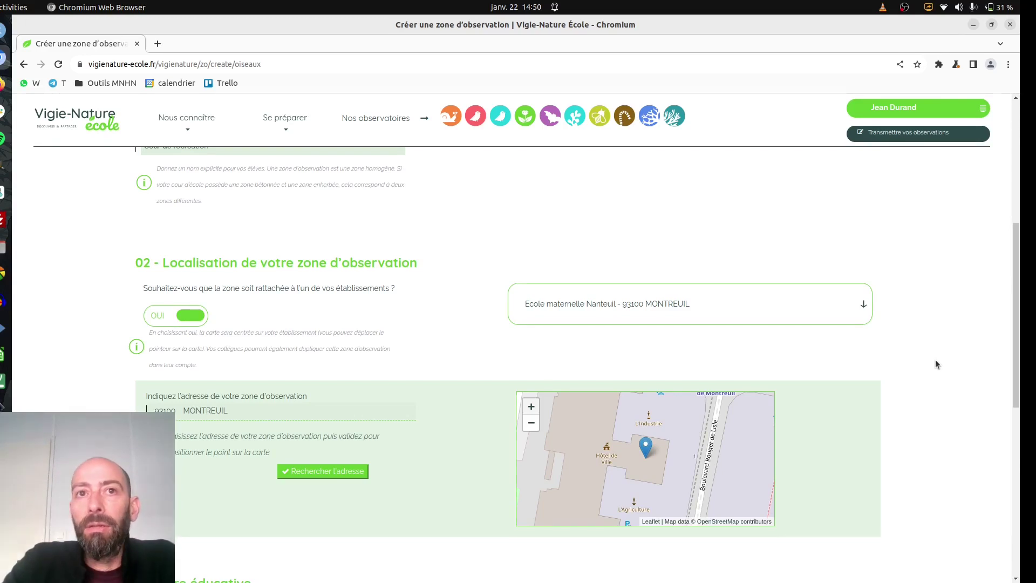
scroll(921, 290, "down", 1)
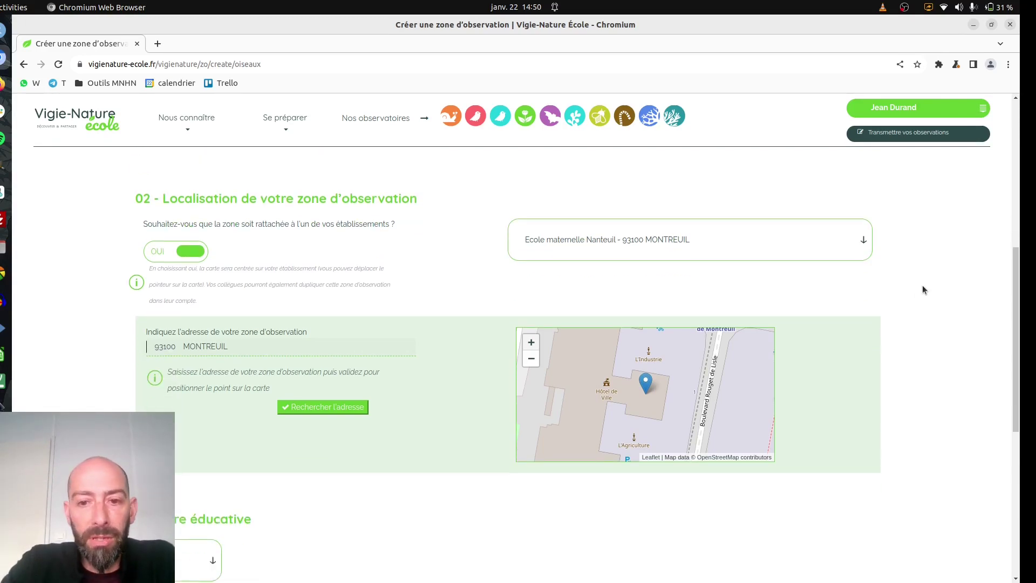
scroll(934, 292, "down", 1)
scroll(865, 470, "down", 2)
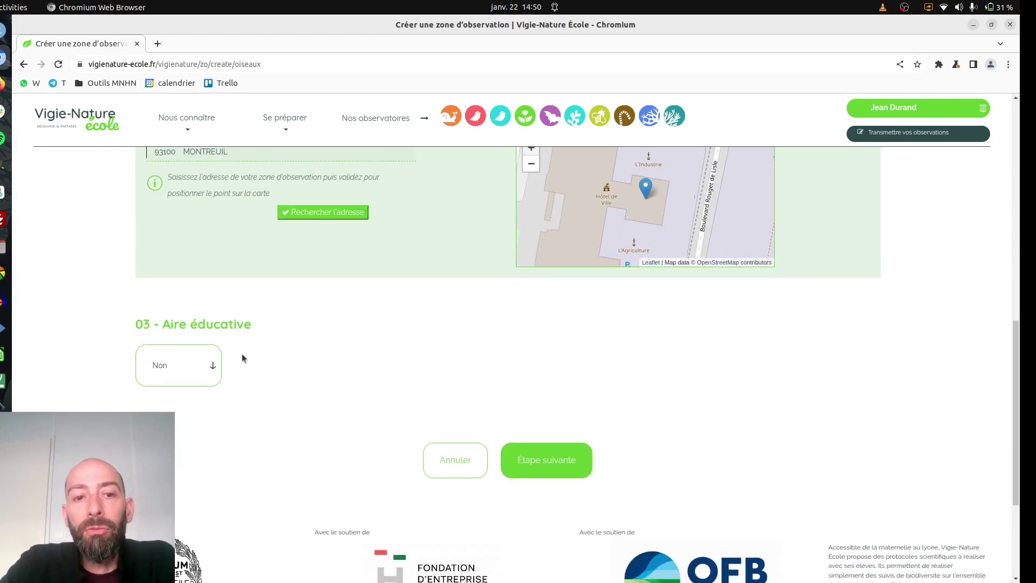
left_click(558, 461)
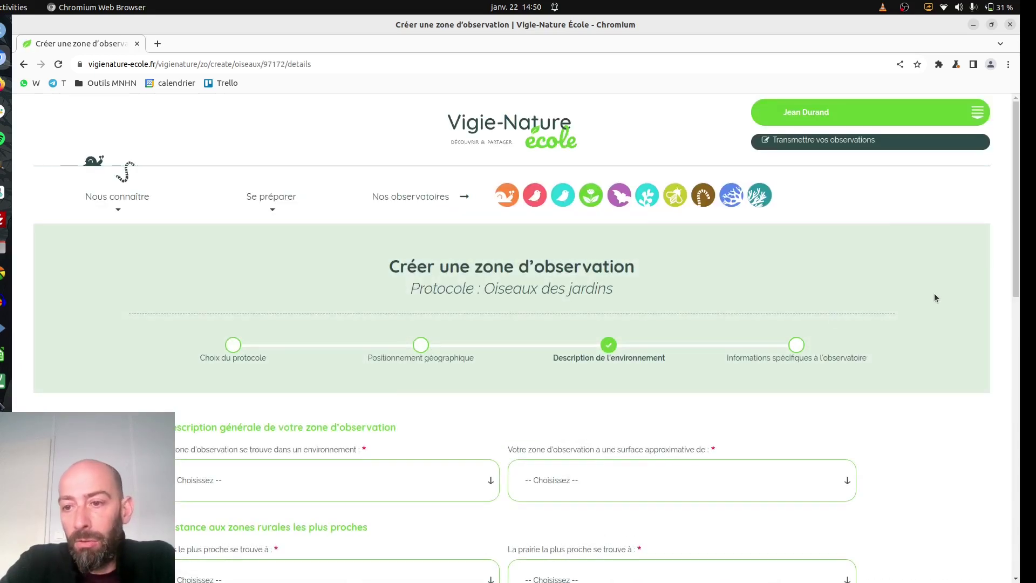
- Describe the zone's environment as Urbain with an approximate area of 101 à 200 m2
scroll(934, 293, "down", 2)
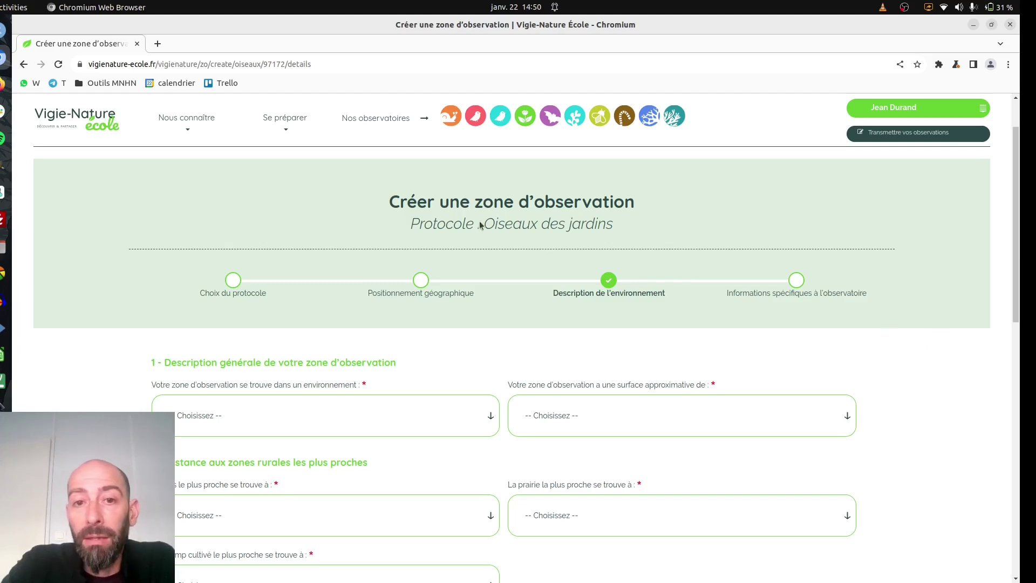
scroll(106, 333, "down", 2)
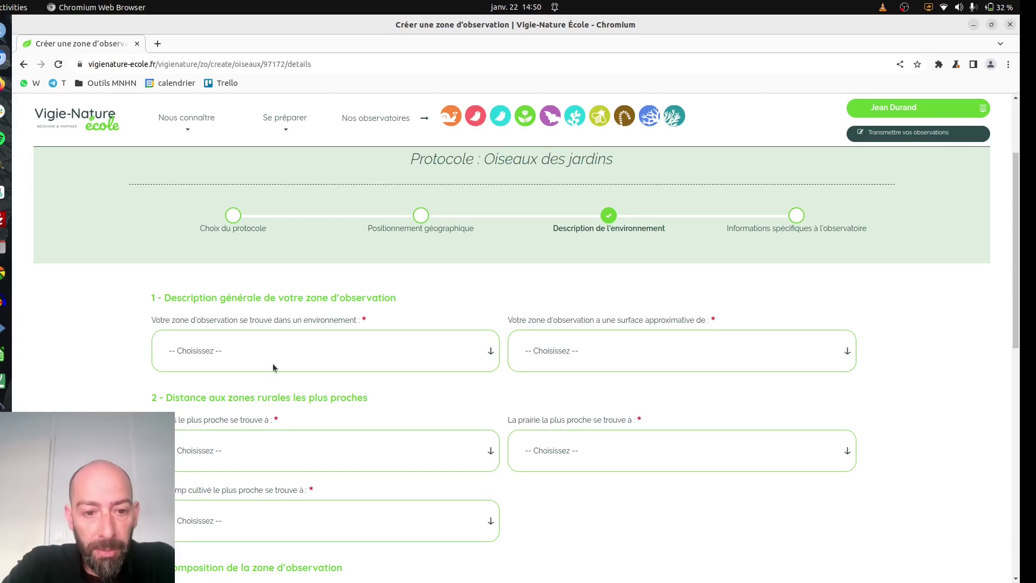
left_click(289, 360)
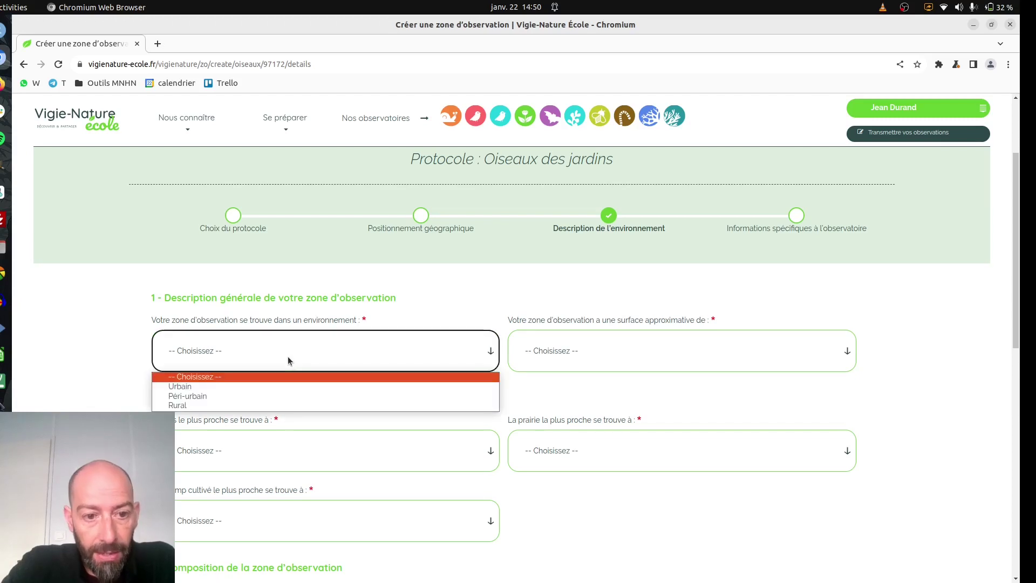
left_click(273, 387)
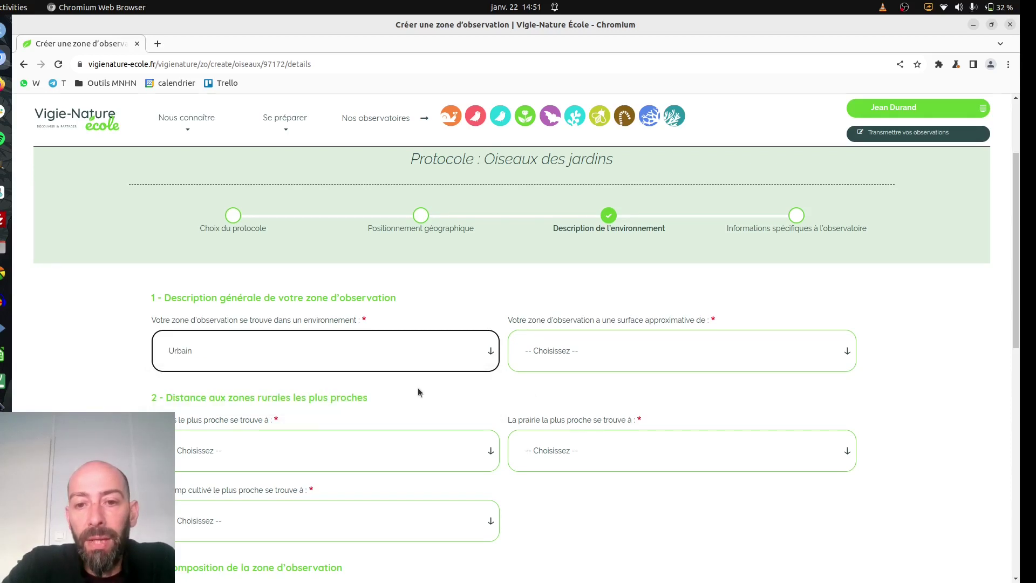
left_click(558, 343)
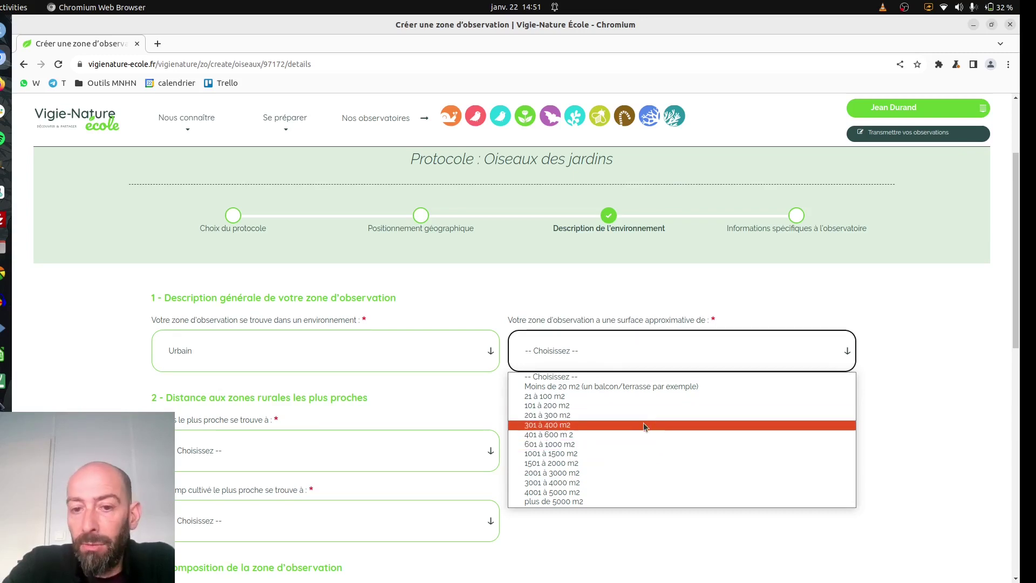
left_click(652, 404)
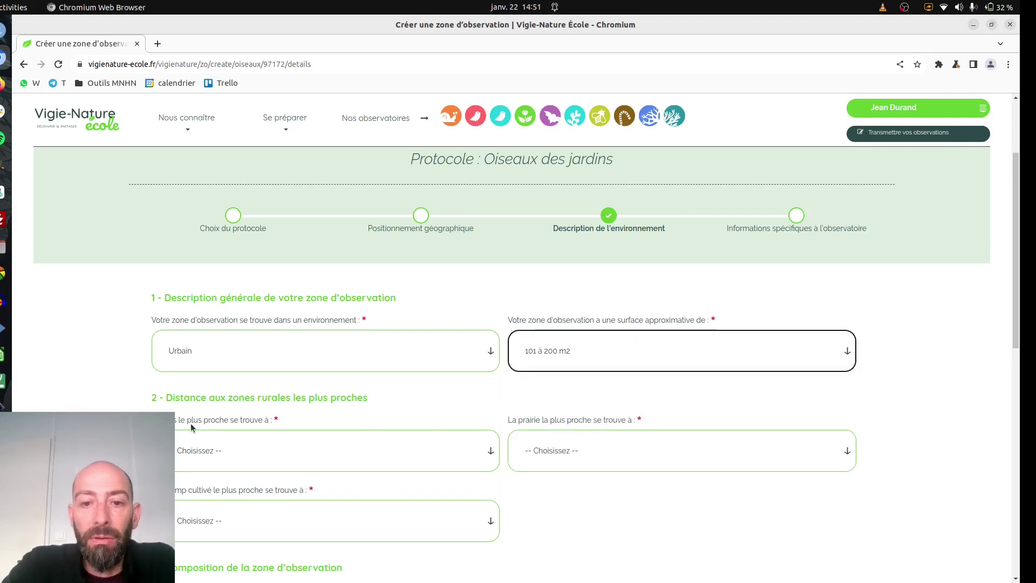
- Set the nearest wood and meadow distances to 1001 m à 2000 m and the nearest cultivated field to Au-delà de 2 km
left_click(312, 447)
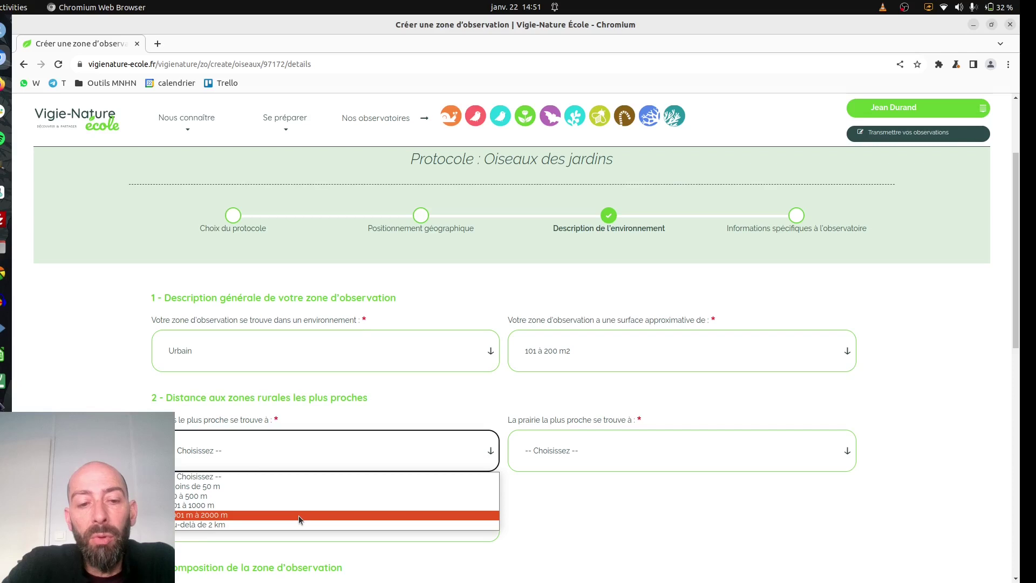
left_click(299, 516)
left_click(626, 459)
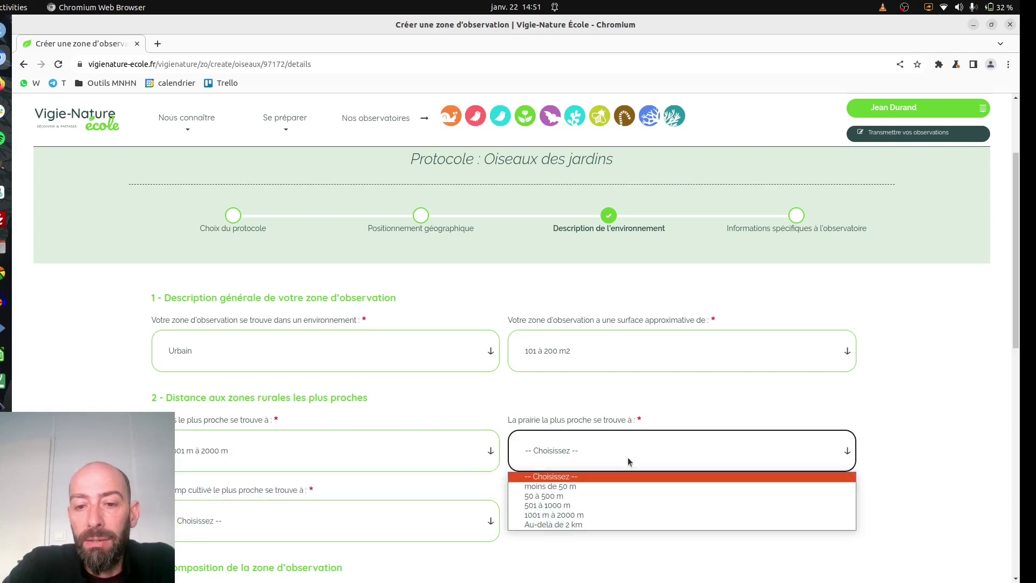
left_click(612, 514)
scroll(459, 493, "down", 2)
left_click(329, 457)
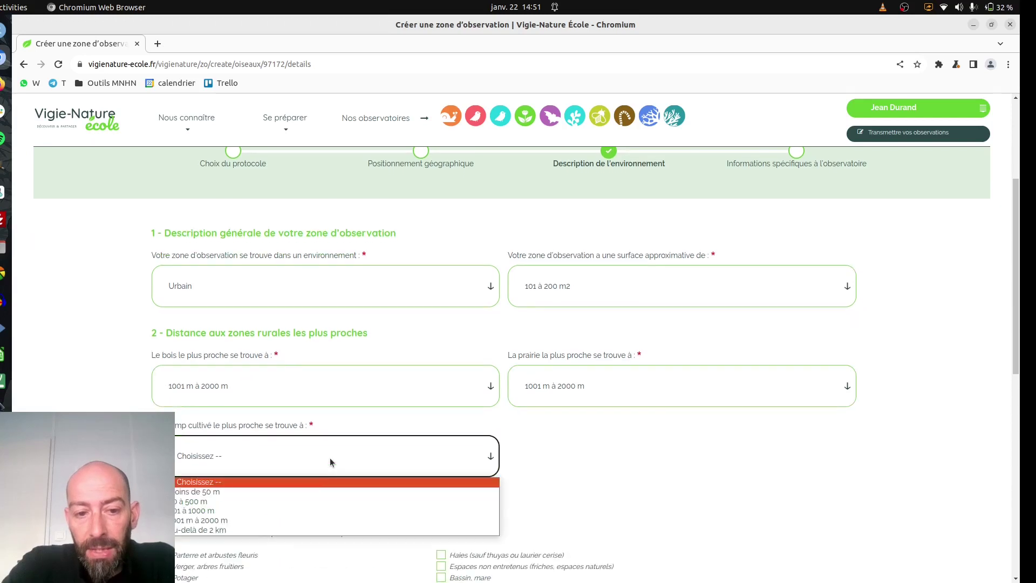
left_click(304, 532)
- Mark Parterre et arbustes fleuris and Pelouse tondue as elements present in the observation zone
scroll(824, 440, "down", 3)
scroll(714, 409, "down", 3)
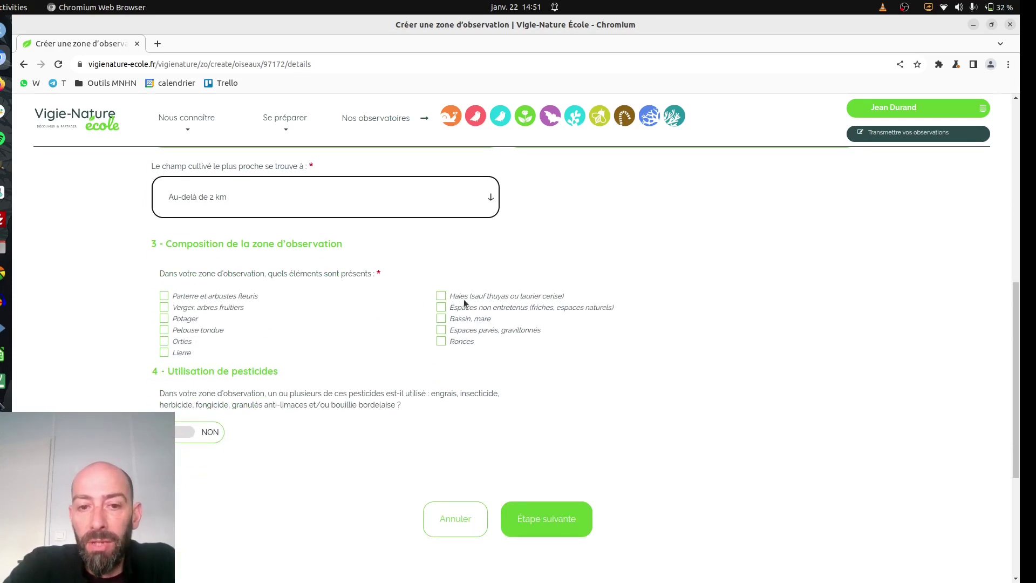
left_click(164, 296)
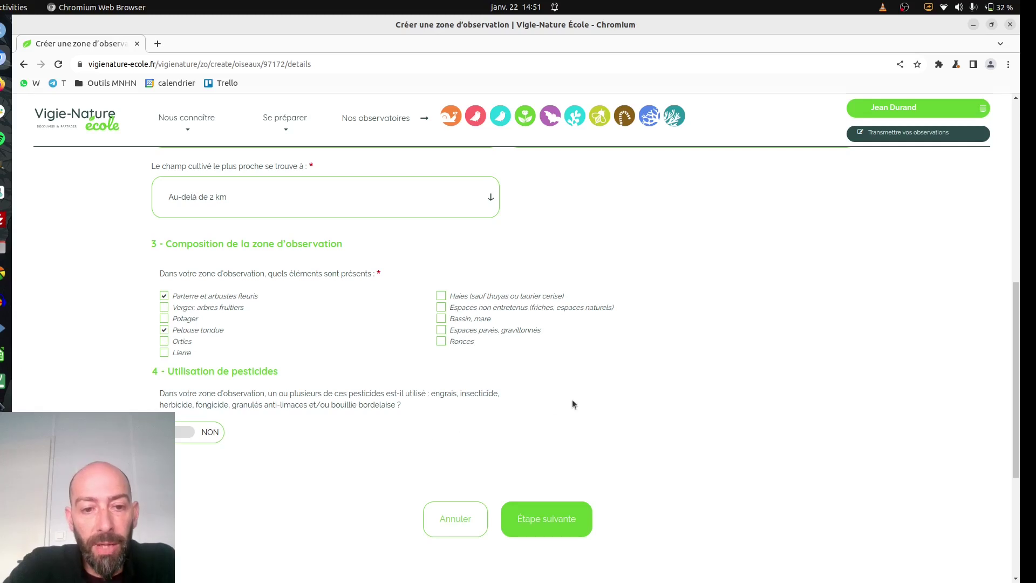
- View the detailed pesticide questions, set pesticide use back to NON and submit the environment description
scroll(550, 405, "down", 2)
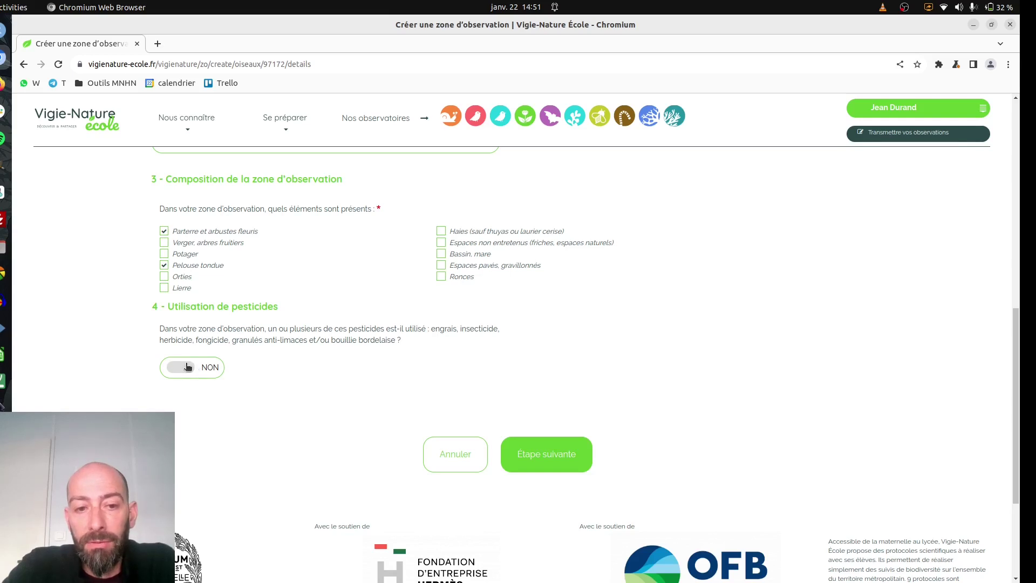
left_click(188, 368)
scroll(595, 357, "down", 5)
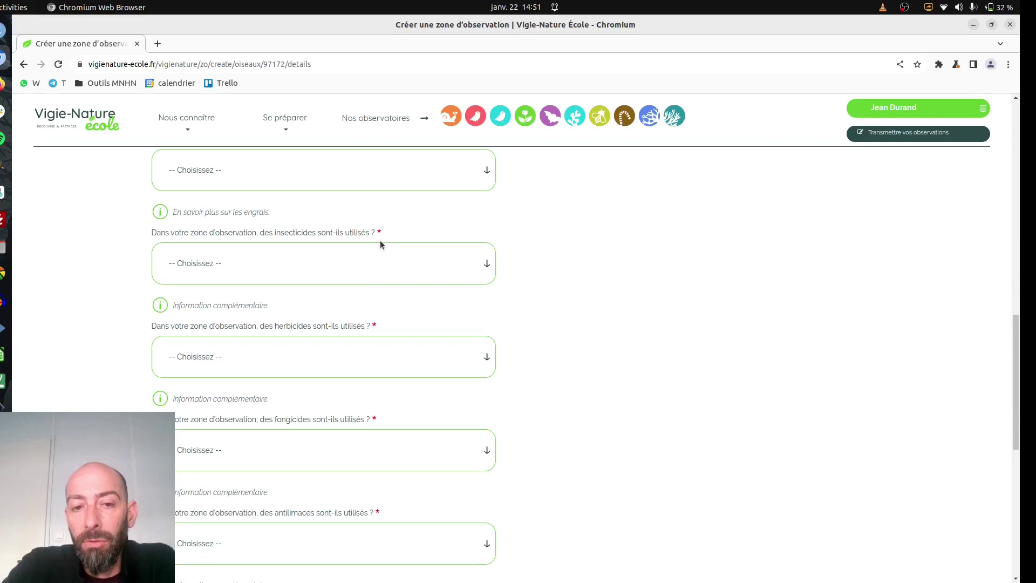
scroll(587, 386, "up", 2)
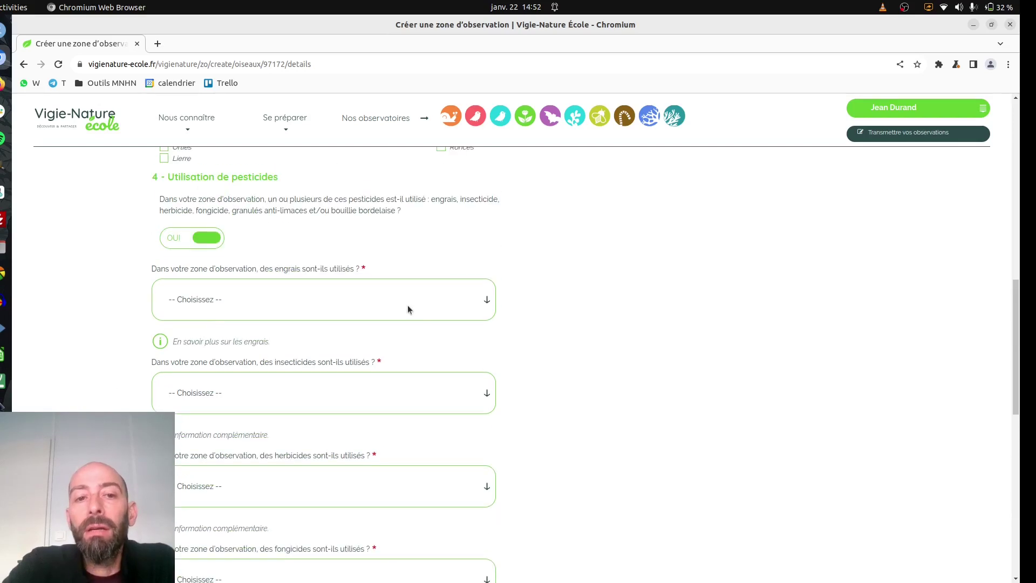
left_click(203, 238)
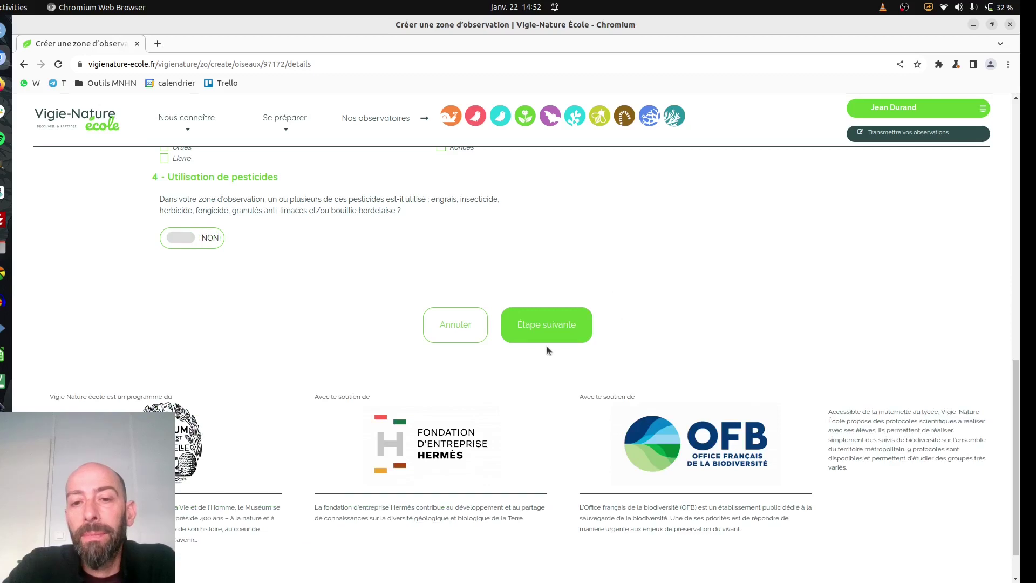
left_click(560, 325)
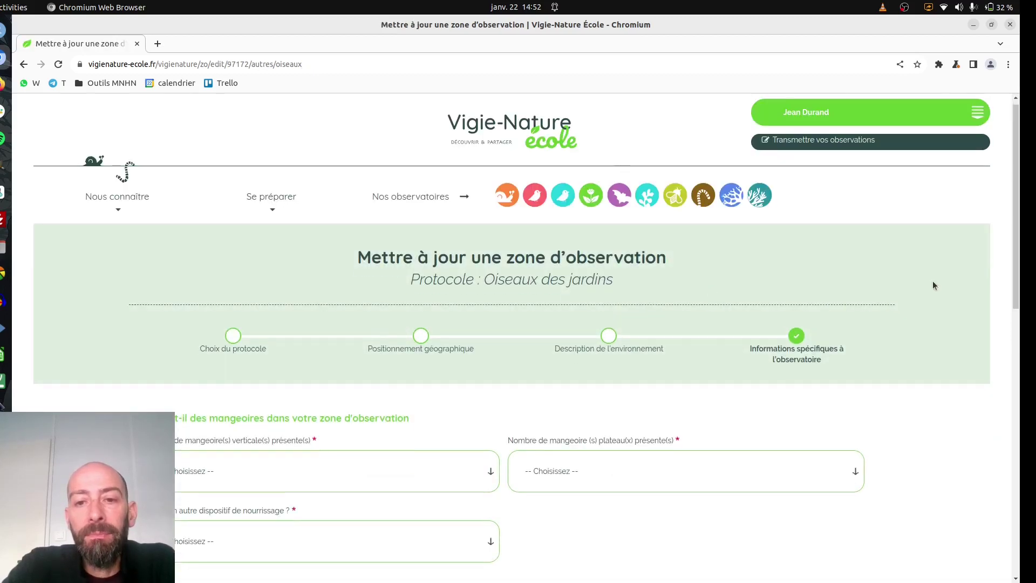
- Set the zone's feeders to 2 vertical feeders, 1 platform feeder and 0 other feeding devices
scroll(932, 280, "down", 5)
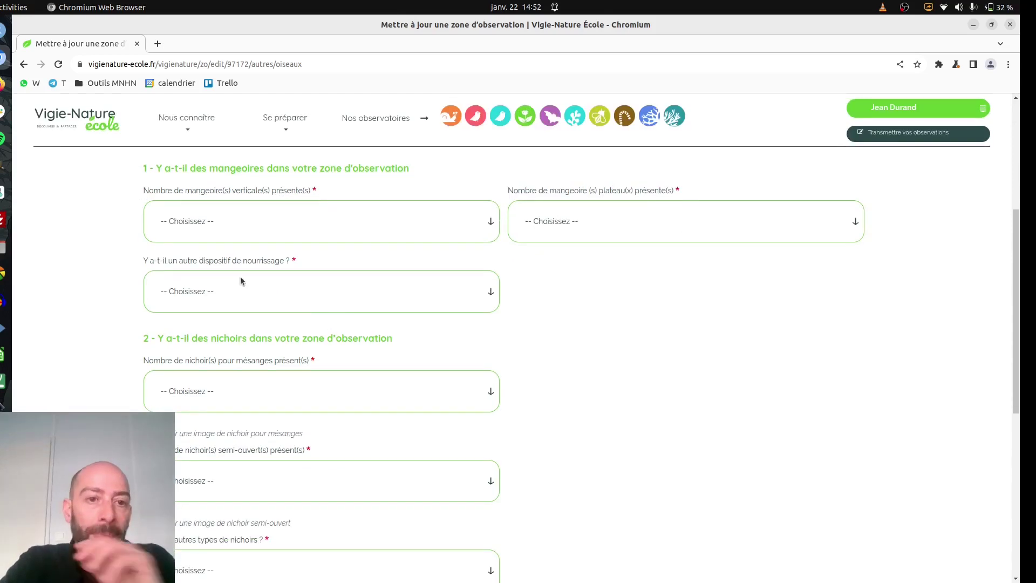
left_click(378, 222)
left_click(327, 273)
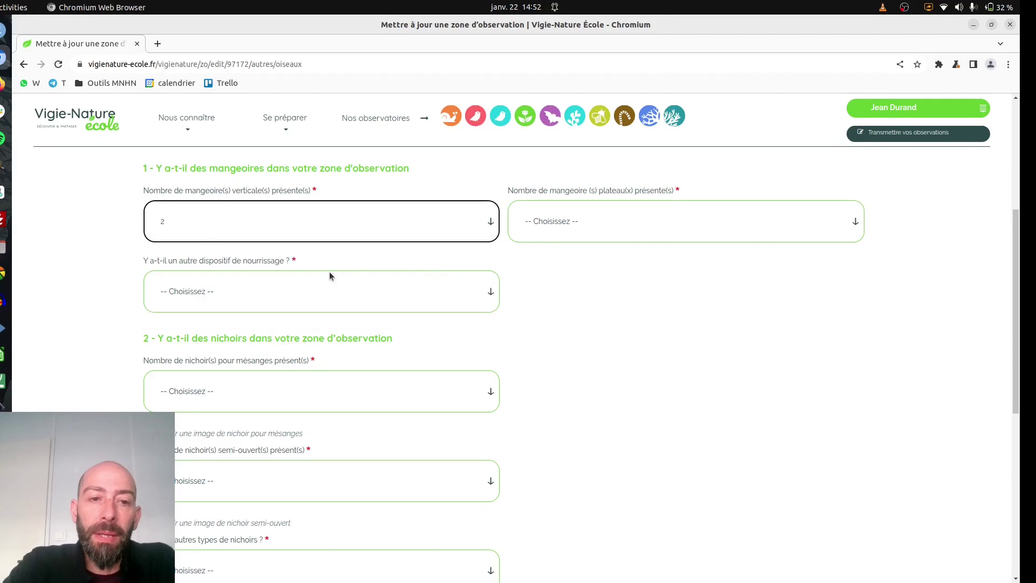
left_click(582, 222)
left_click(587, 270)
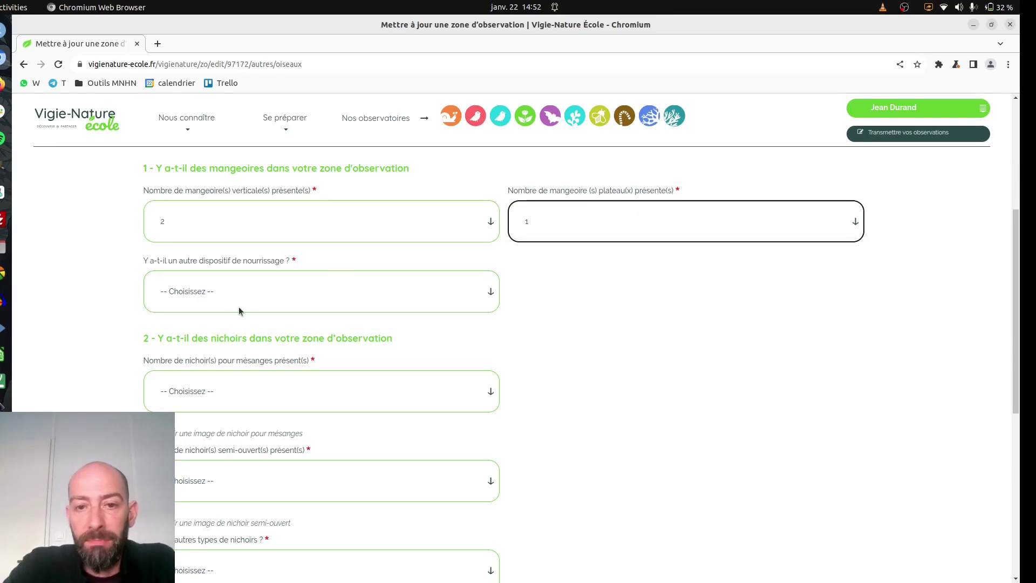
left_click(250, 286)
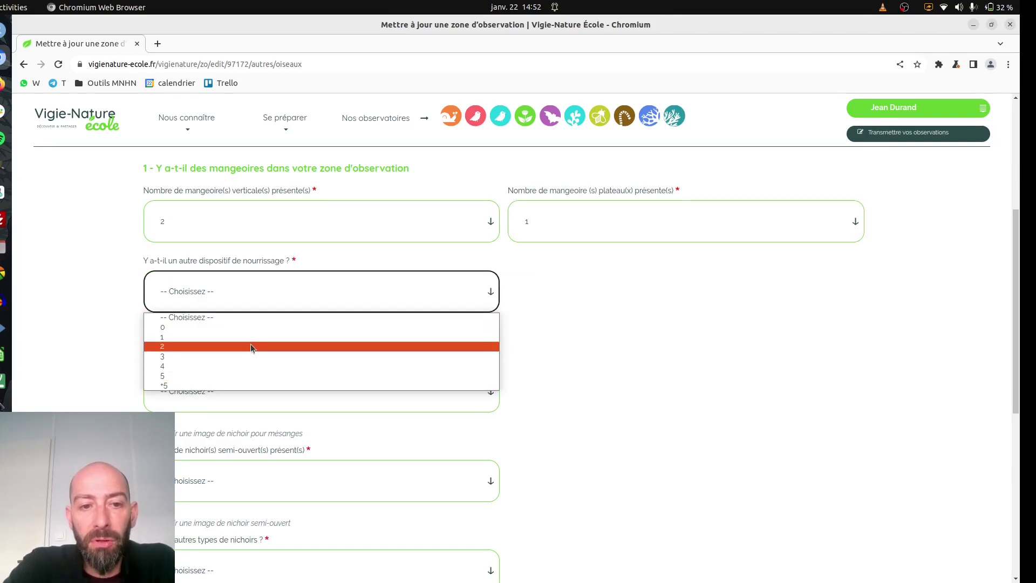
left_click(267, 325)
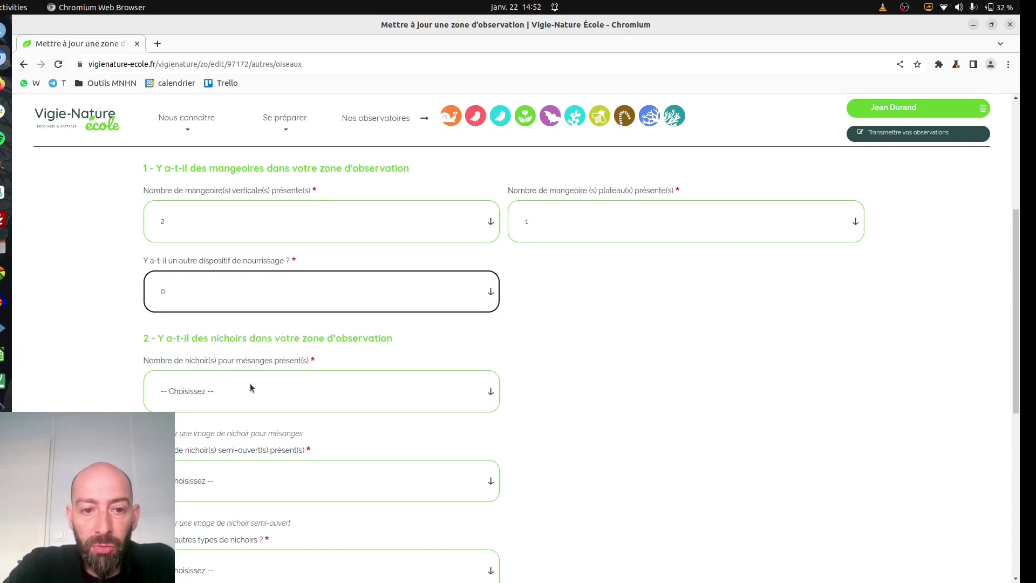
- Set the zone's nest boxes to 1 for mésanges, 1 semi-ouvert and 0 of other types
left_click(281, 389)
left_click(251, 434)
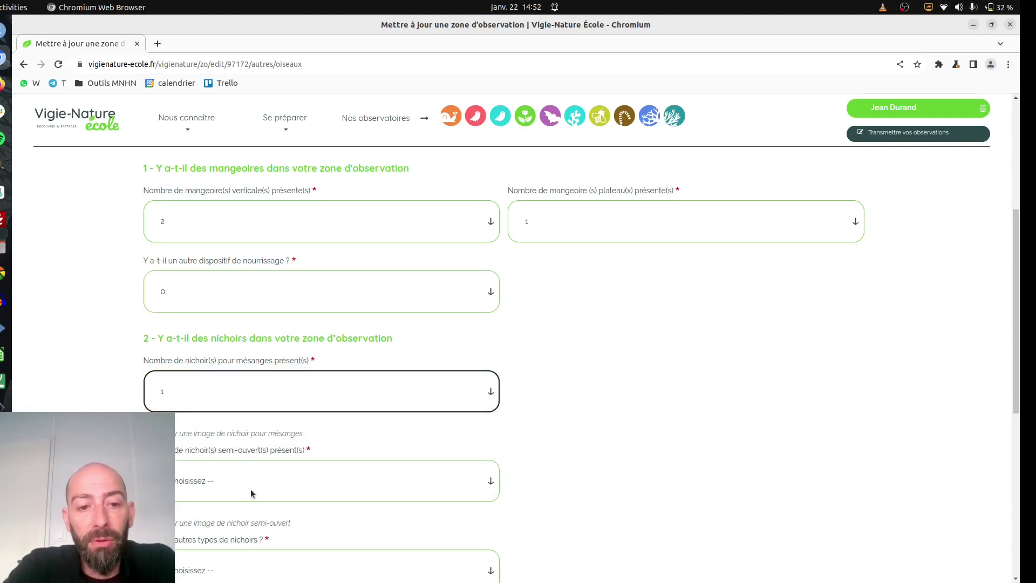
scroll(646, 458, "down", 2)
left_click(286, 416)
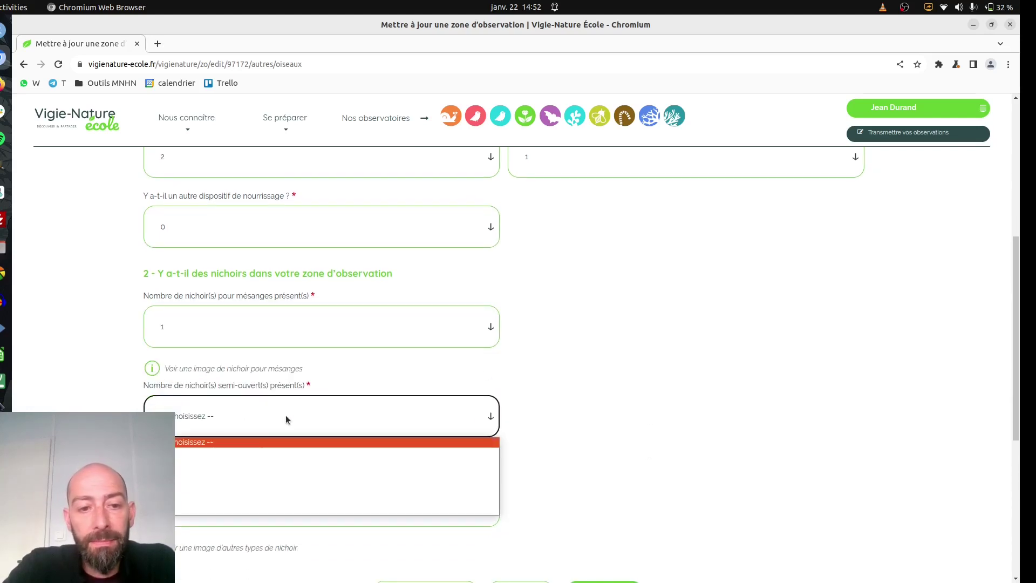
left_click(267, 456)
scroll(671, 410, "down", 2)
left_click(232, 445)
left_click(232, 463)
scroll(678, 340, "down", 2)
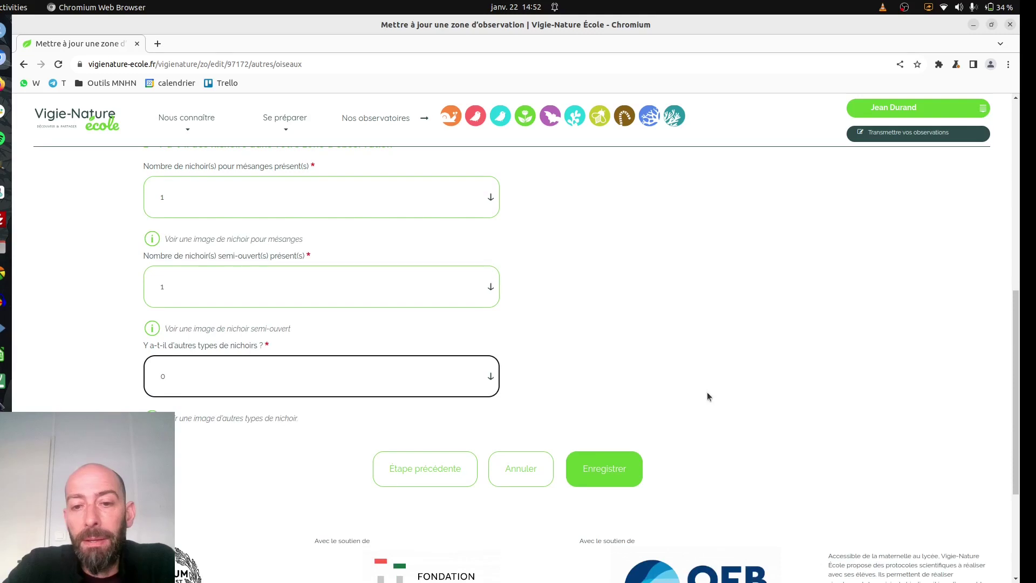
- View the example image of a nichoir pour mésanges and close it
scroll(604, 354, "up", 4)
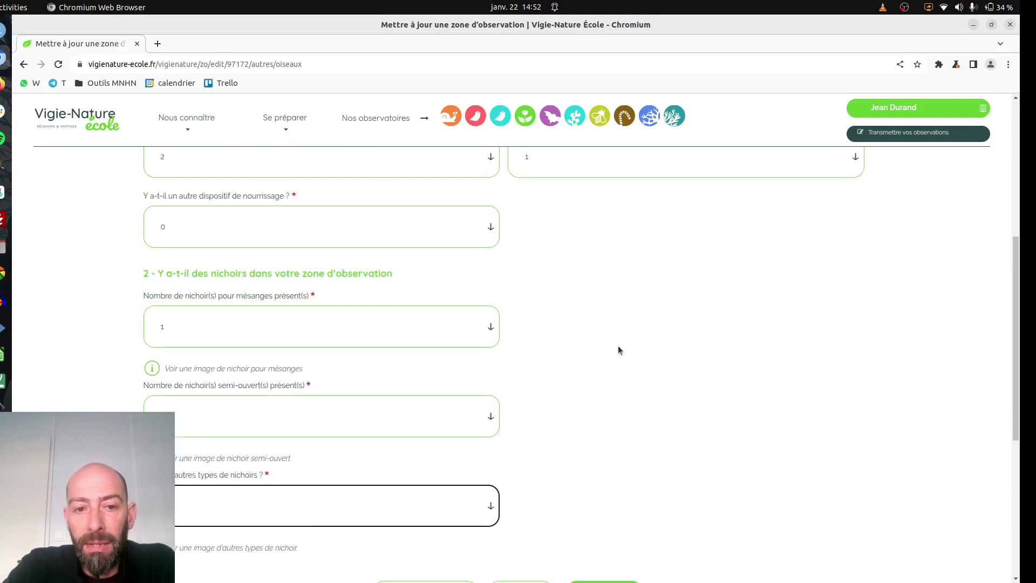
left_click(152, 370)
left_click(174, 369)
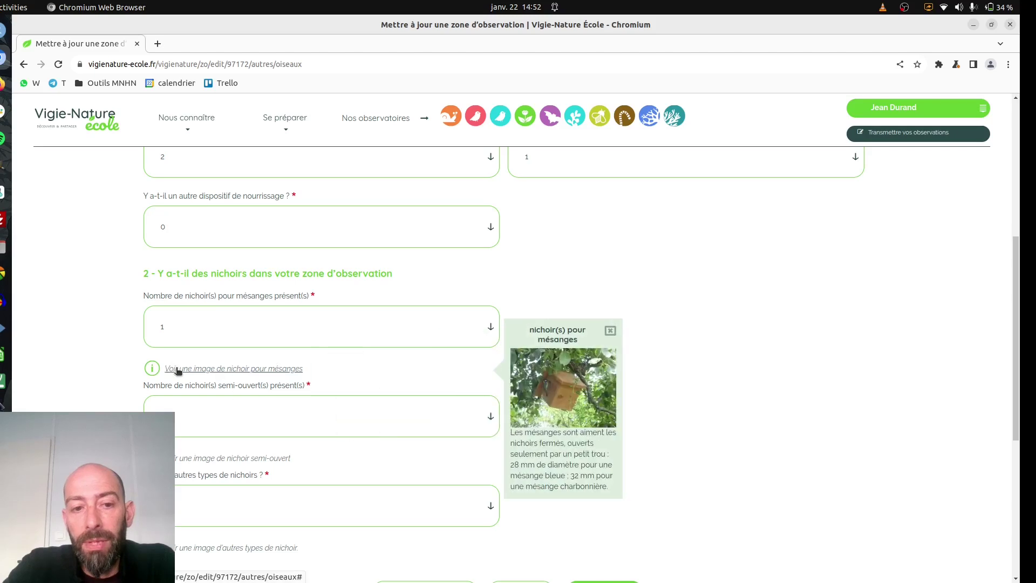
left_click(611, 333)
- Save the observatory-specific information and look over the Cour de récréation entry in the list of observation zones
scroll(685, 322, "down", 3)
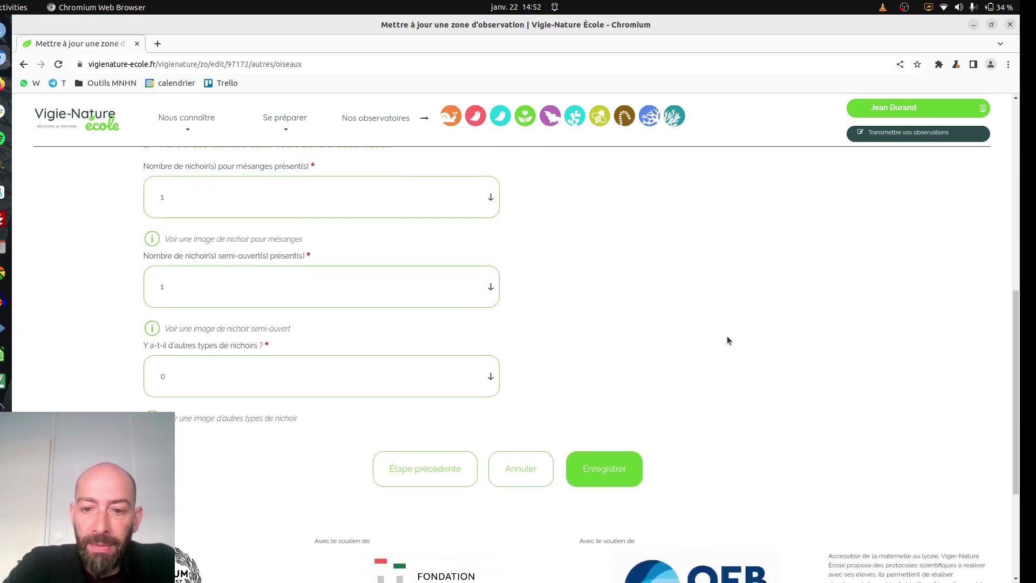
left_click(604, 470)
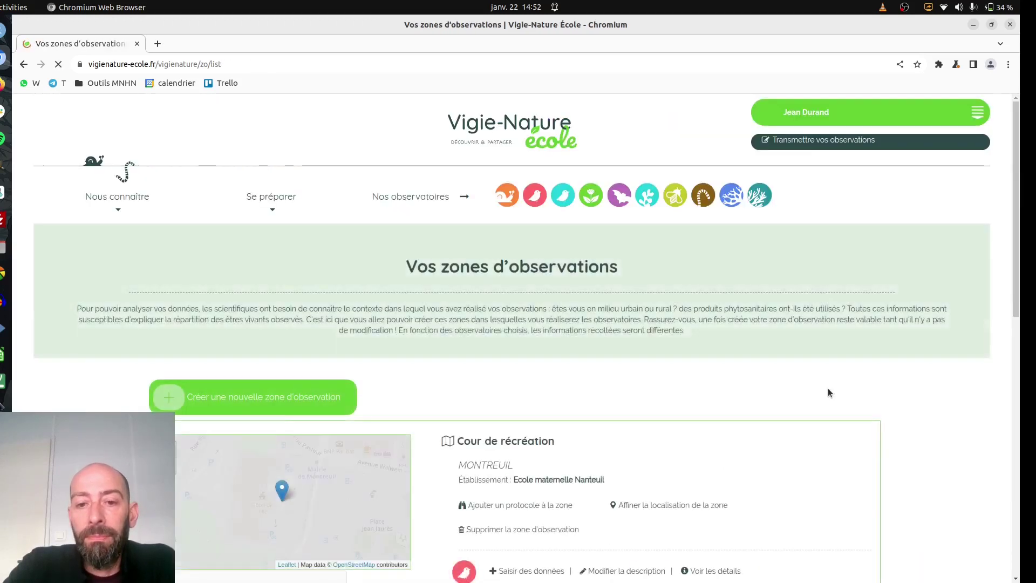
scroll(876, 311, "down", 4)
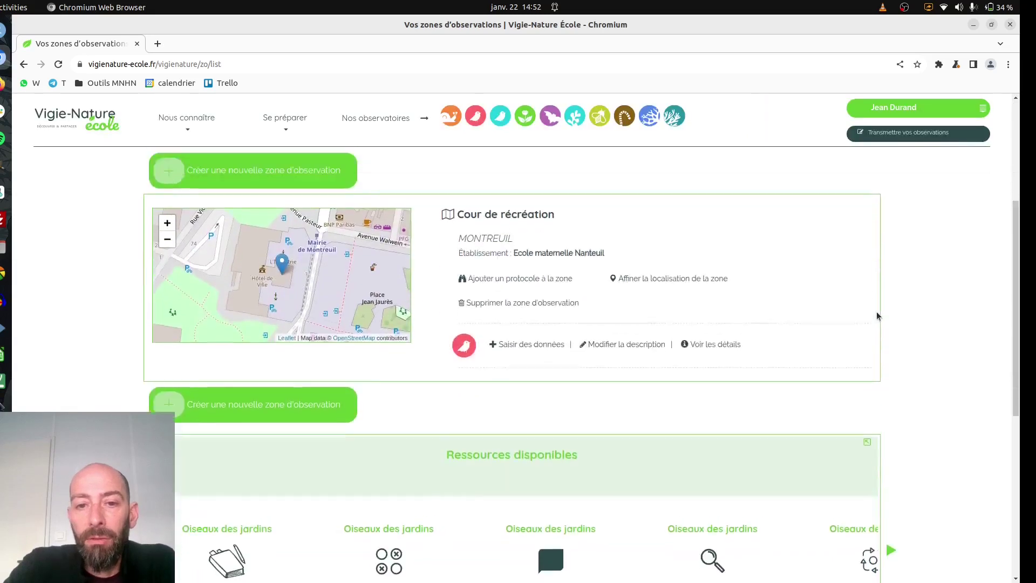
scroll(876, 312, "up", 3)
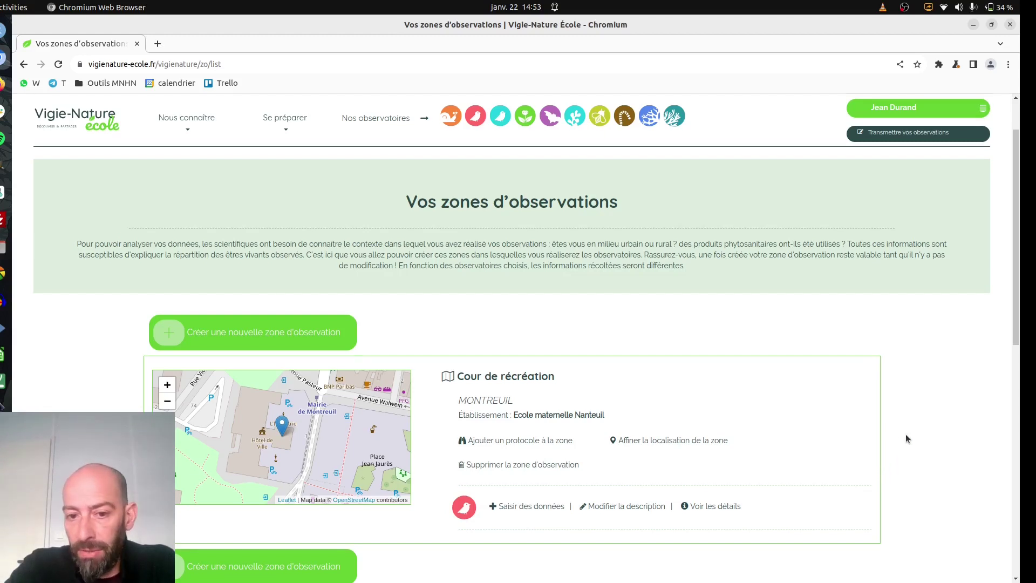
scroll(908, 434, "down", 1)
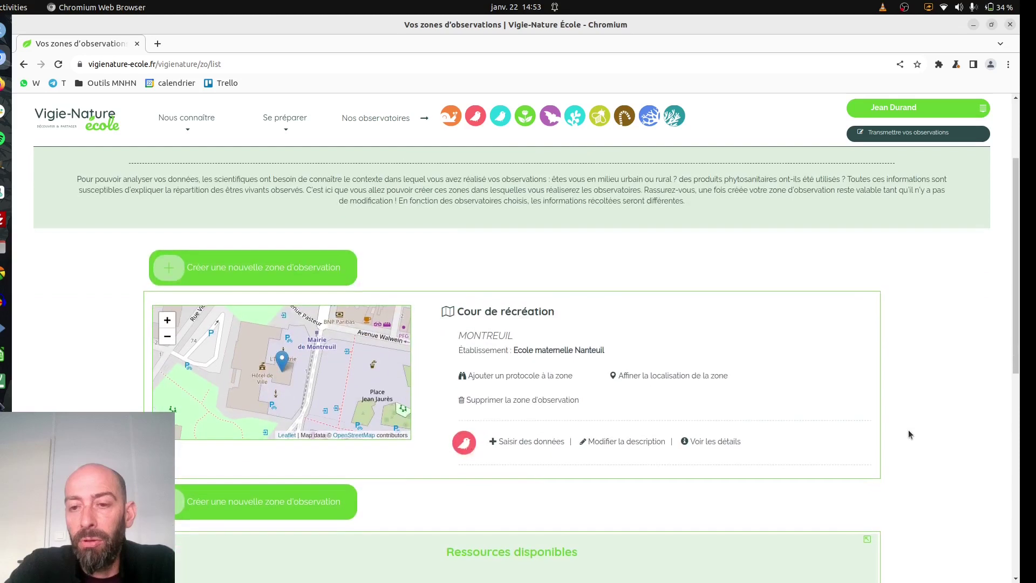